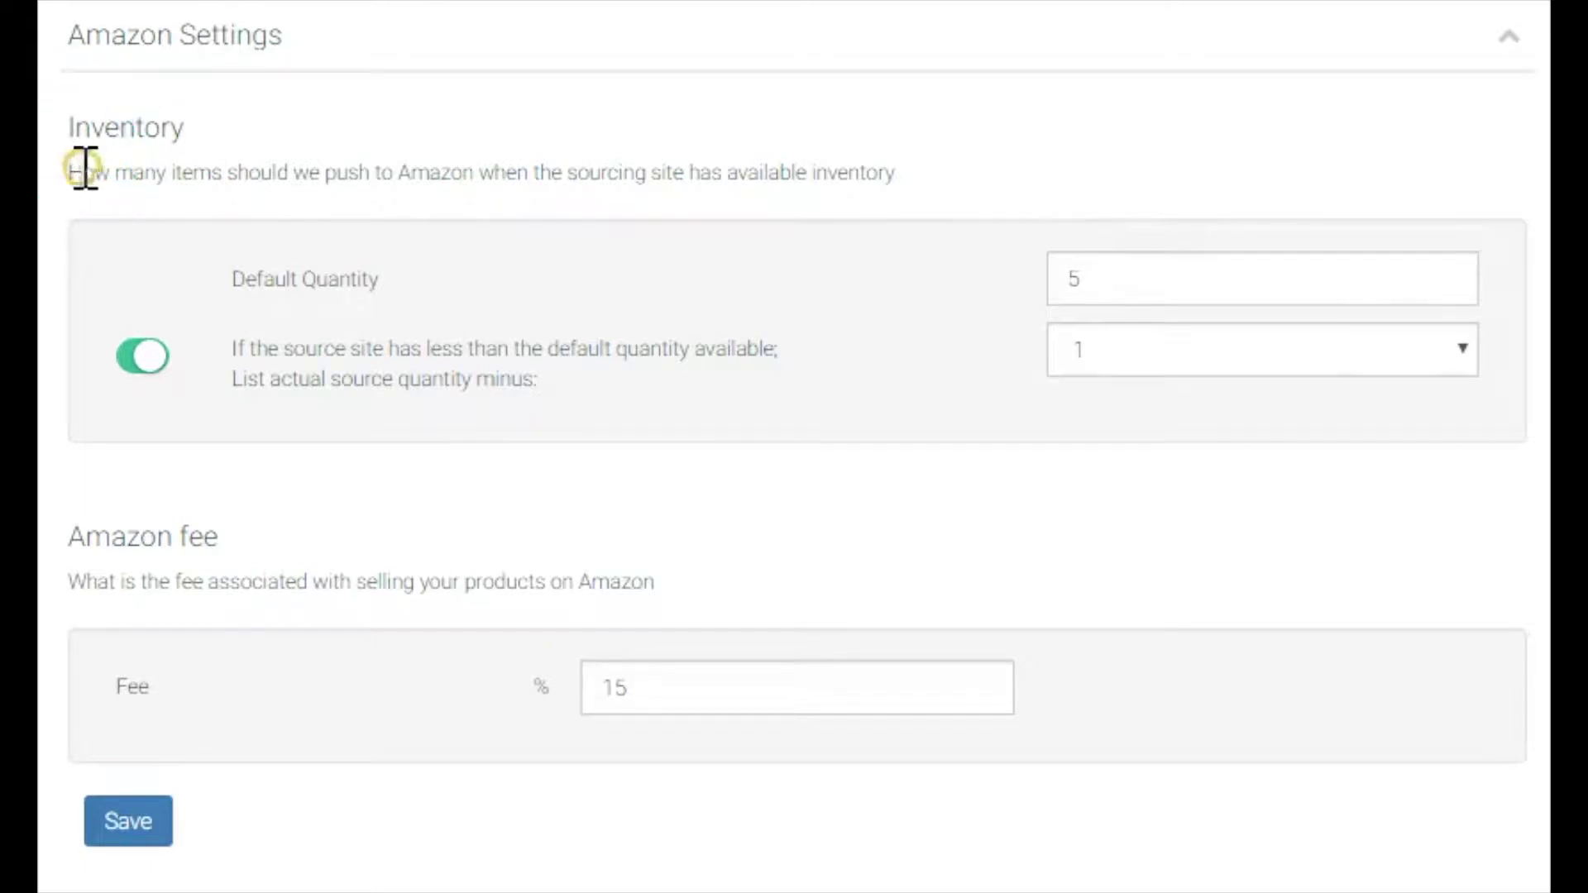
# Review the inventory description and the default quantity value of 5.
pyautogui.moveTo(77, 173); pyautogui.dragTo(1126, 178)
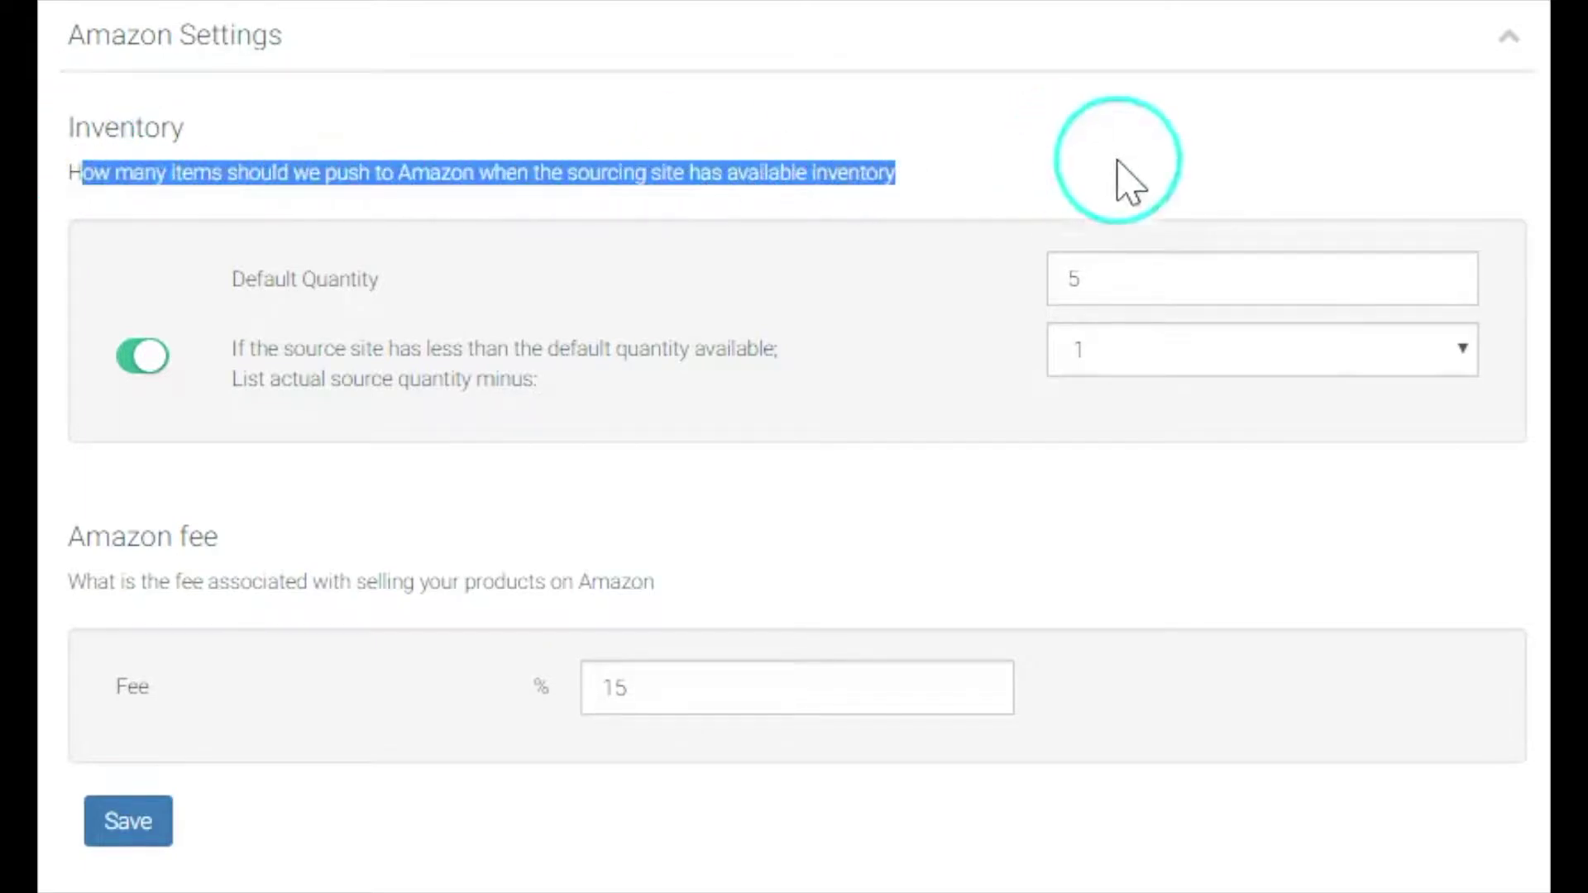
pyautogui.click(900, 301)
pyautogui.click(1166, 276)
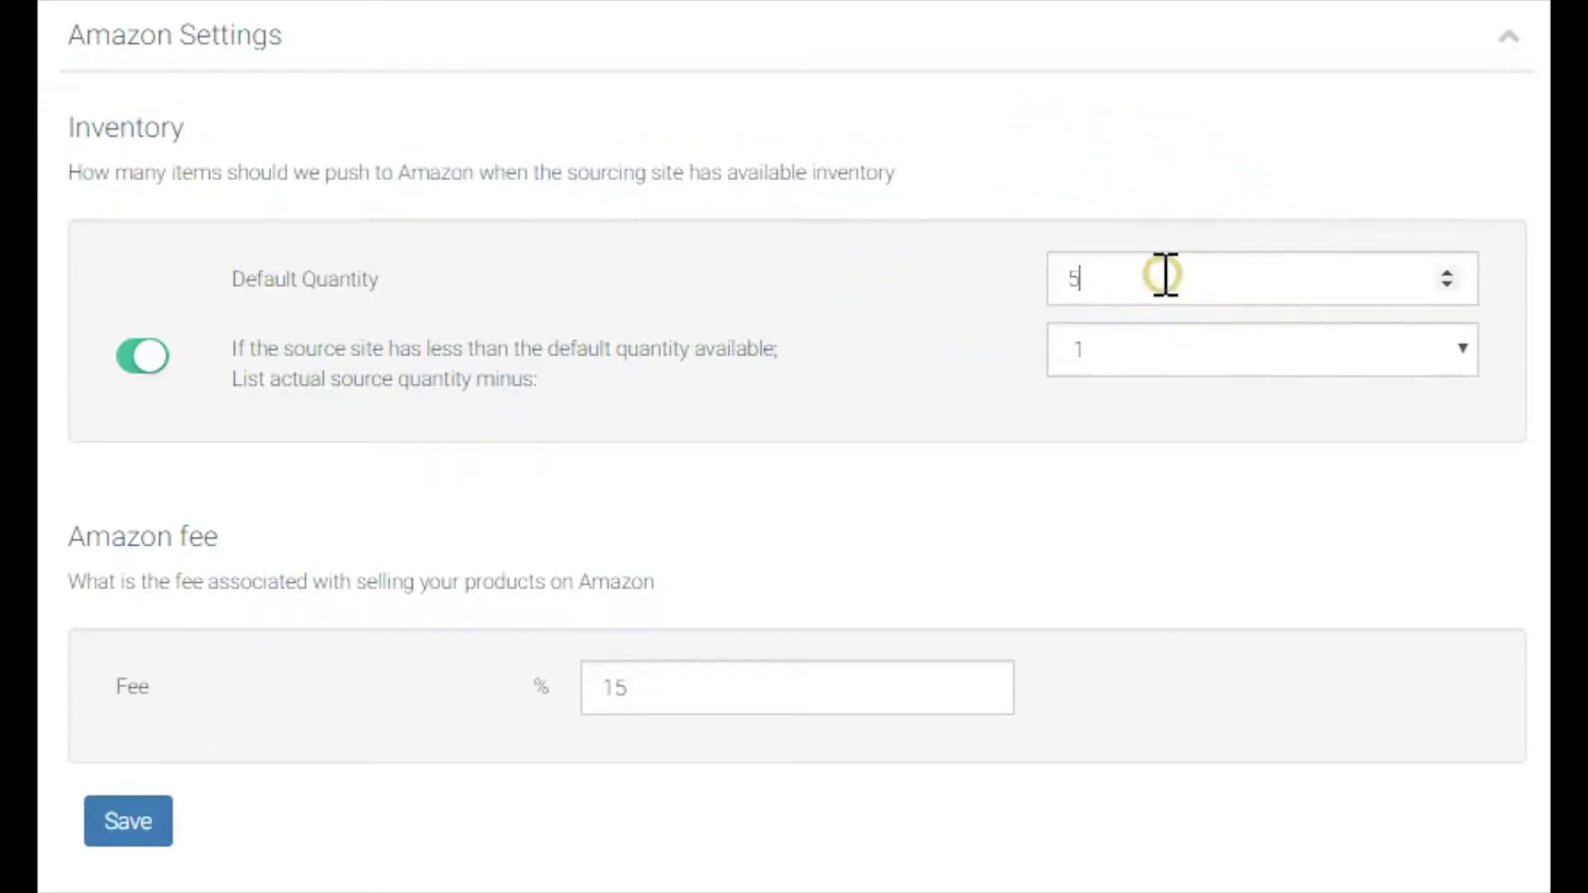
pyautogui.moveTo(1163, 274); pyautogui.dragTo(554, 268)
pyautogui.click(542, 248)
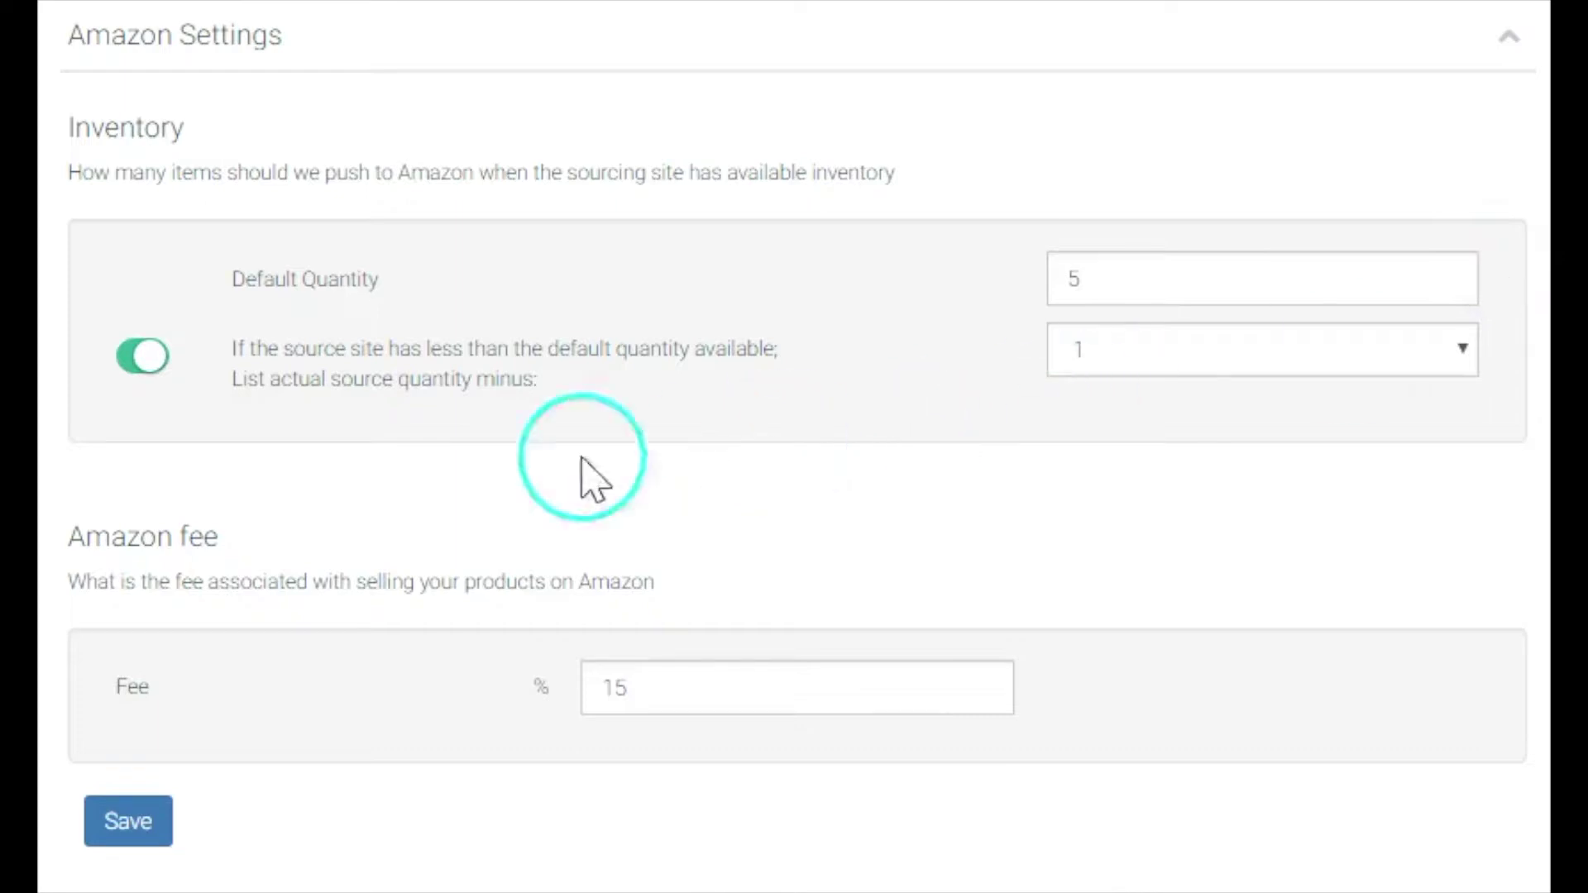
# Highlight and read the quantity-minus explanation text, using its context menu.
pyautogui.moveTo(504, 362)
pyautogui.moveTo(232, 348)
pyautogui.mouseDown()
pyautogui.moveTo(682, 351)
pyautogui.moveTo(471, 380)
pyautogui.mouseUp()
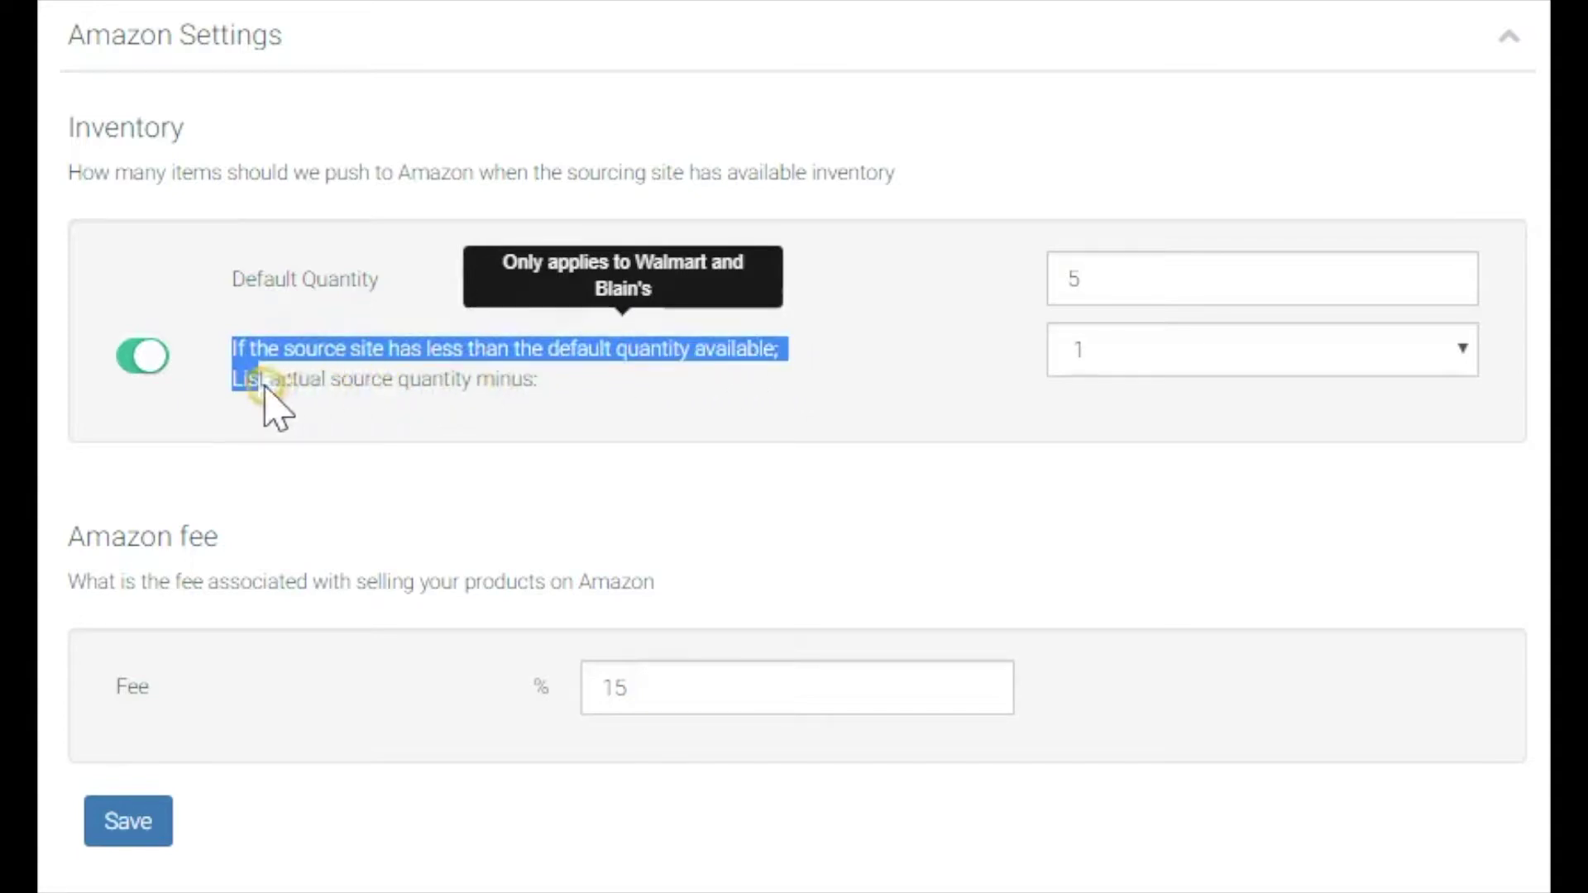
pyautogui.moveTo(472, 382); pyautogui.dragTo(552, 379)
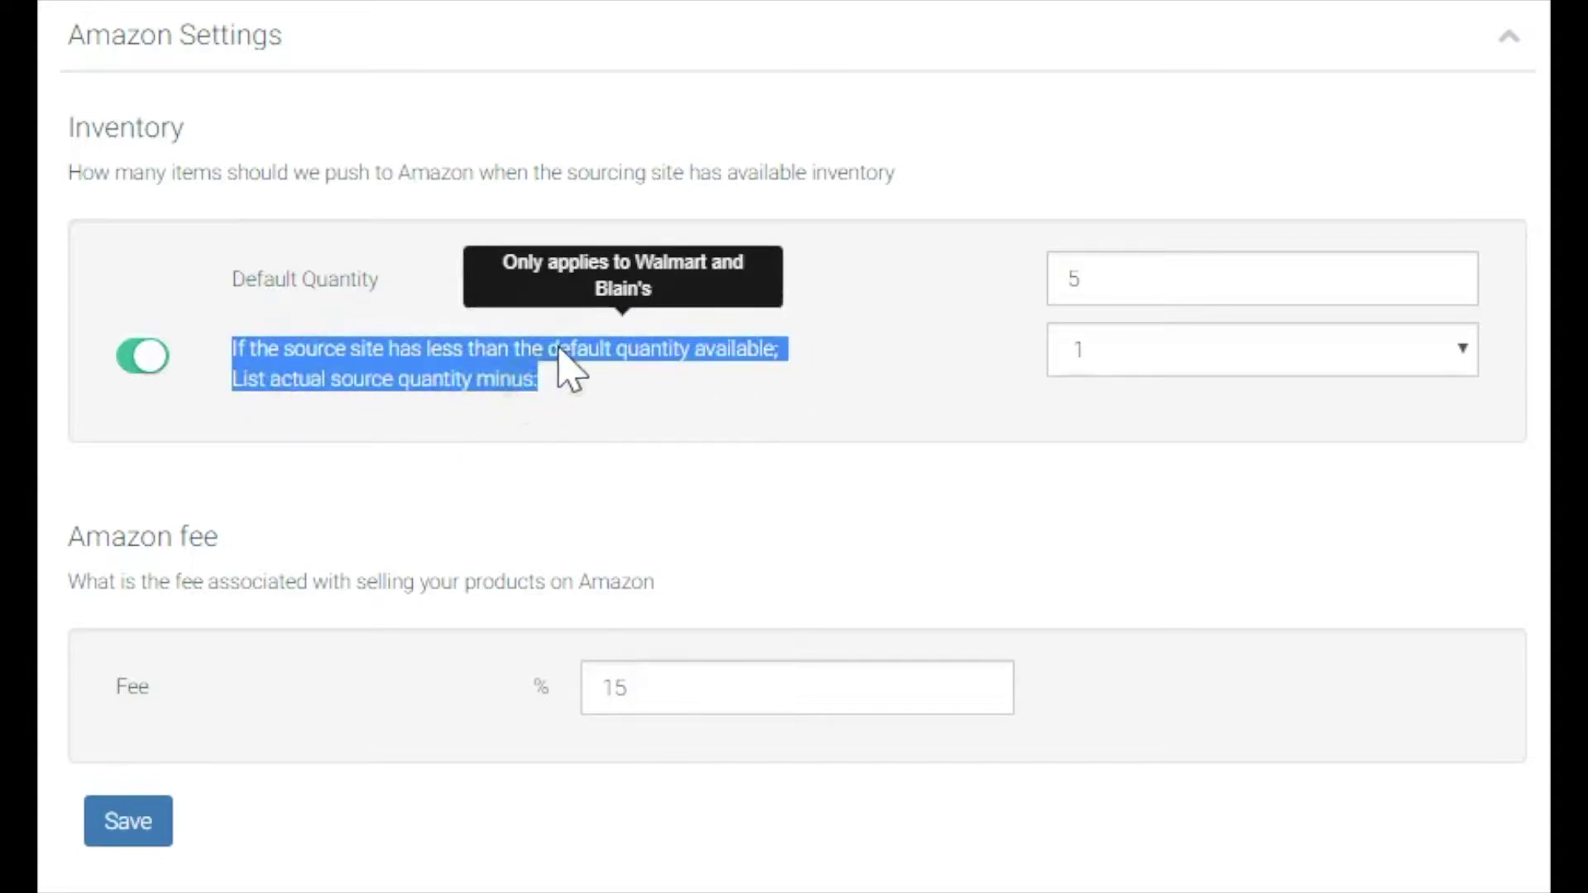
pyautogui.rightClick(622, 344)
pyautogui.click(682, 458)
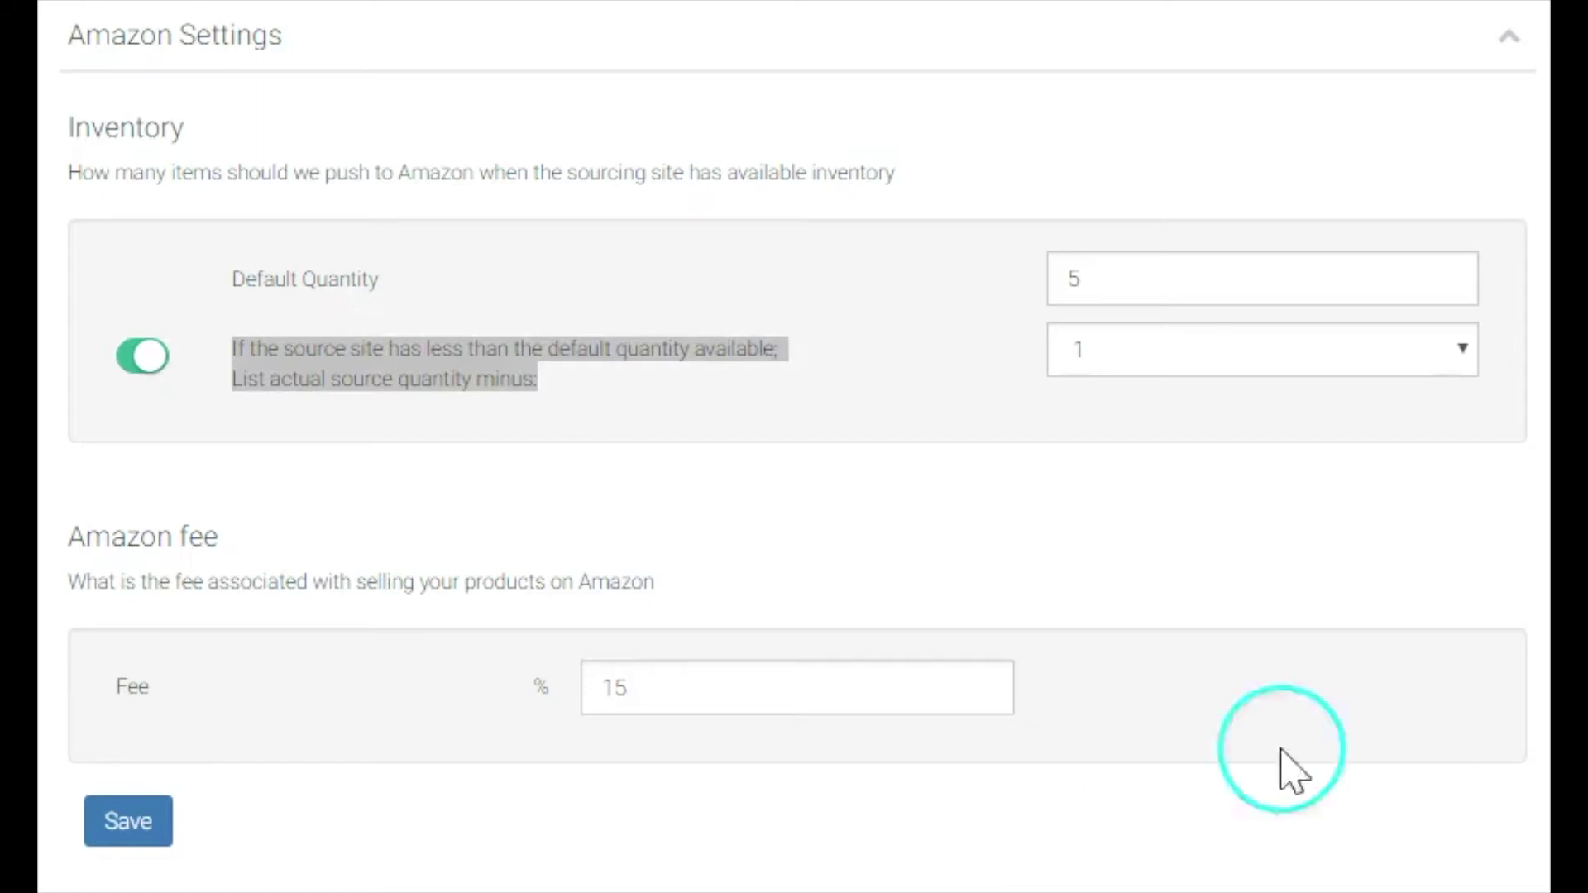
pyautogui.click(93, 831)
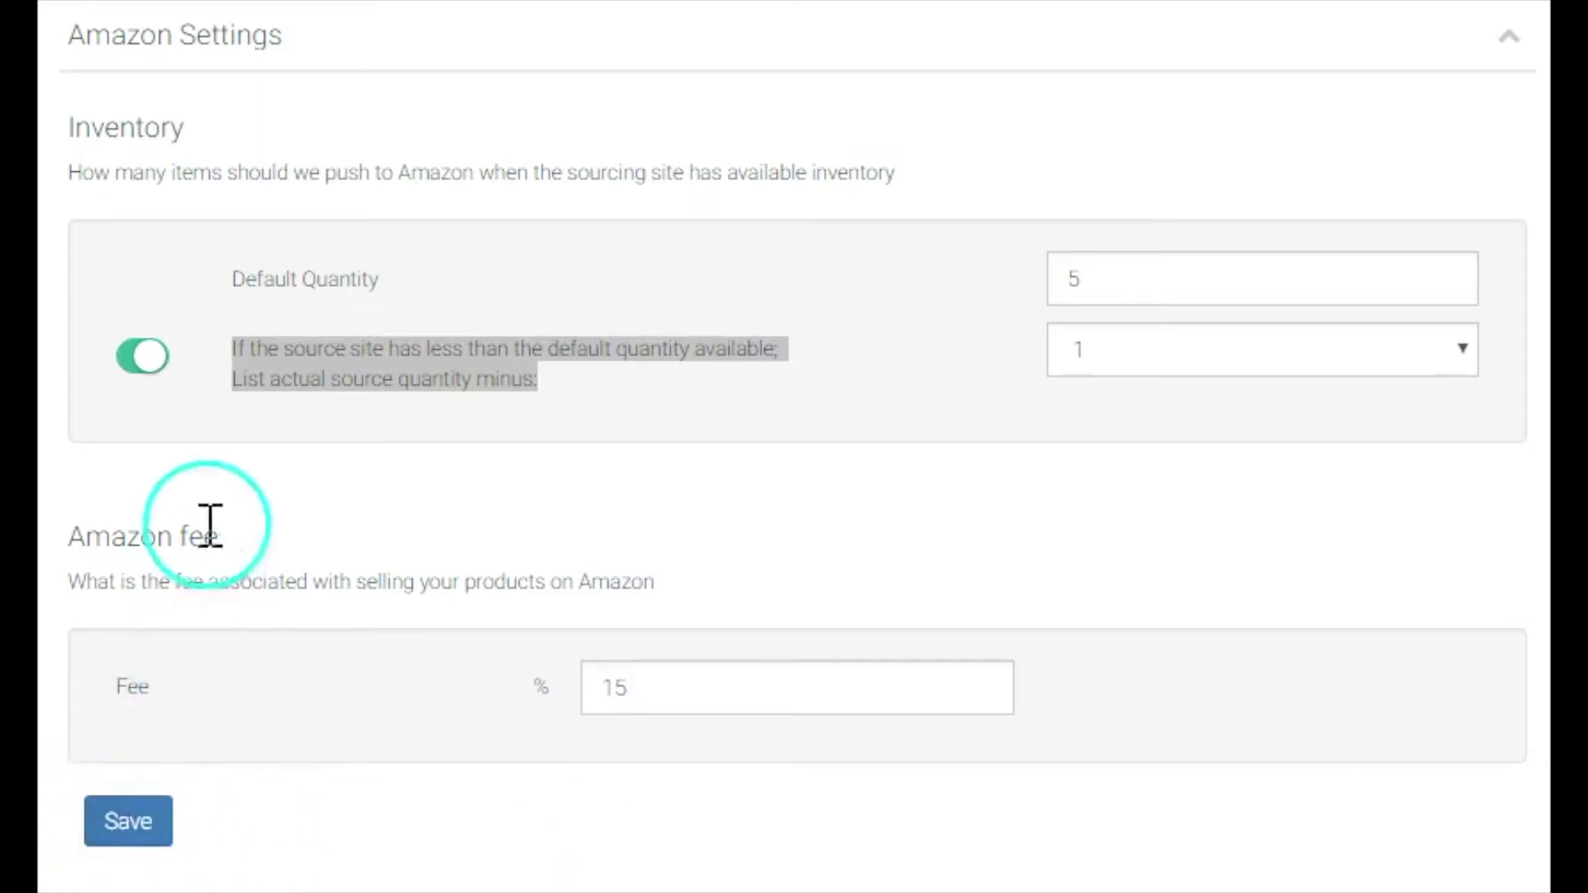
# Keep quantity-minus at 1 and switch its rule off and back on.
pyautogui.click(243, 422)
pyautogui.click(1058, 353)
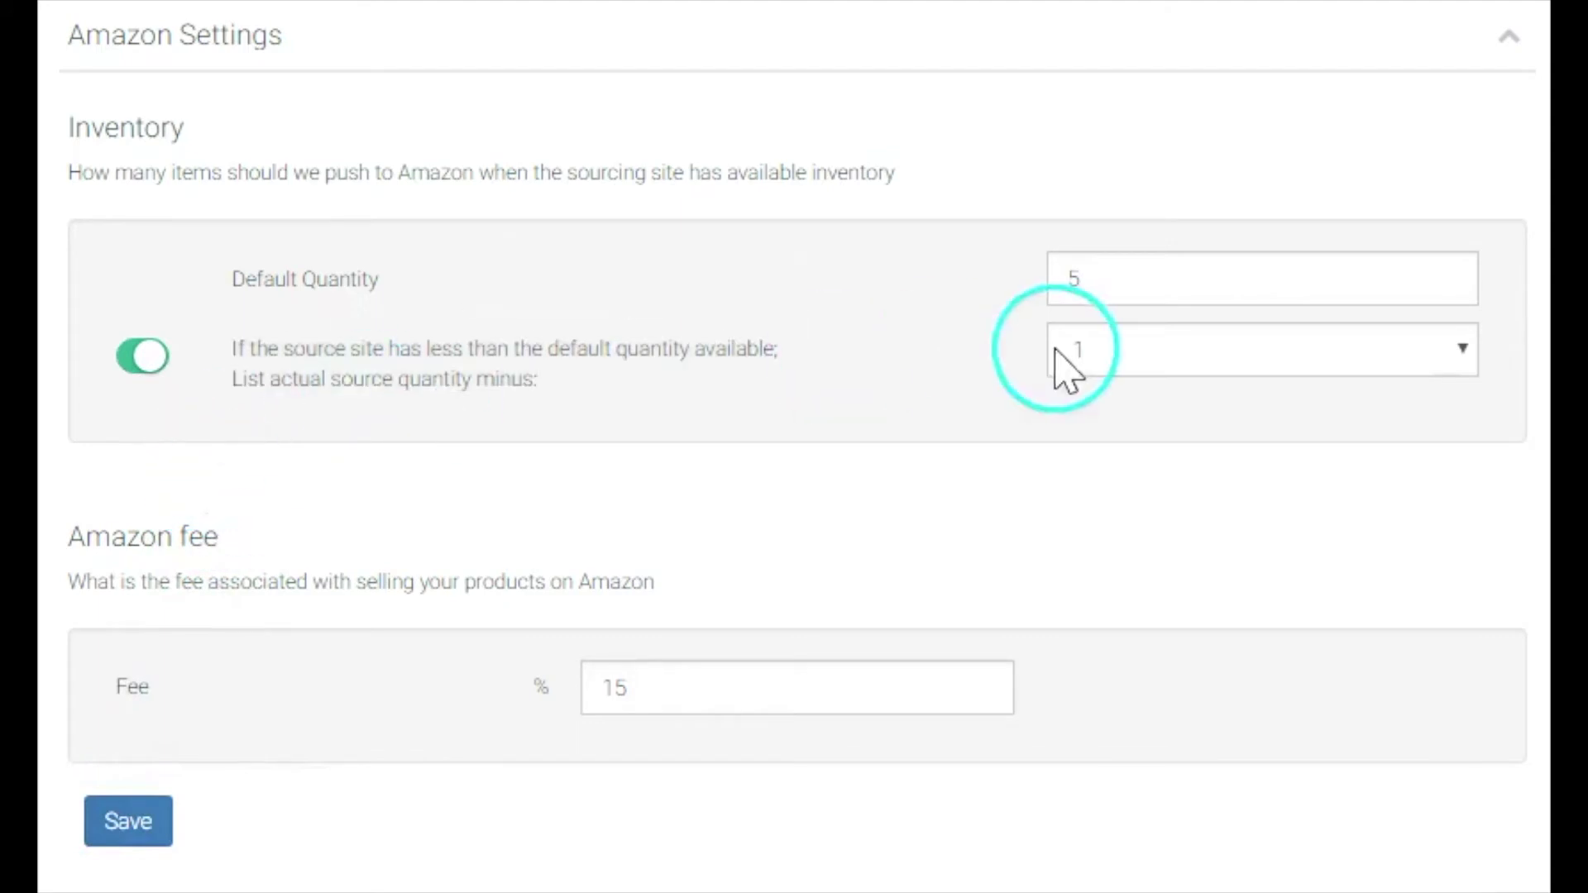
pyautogui.click(1087, 353)
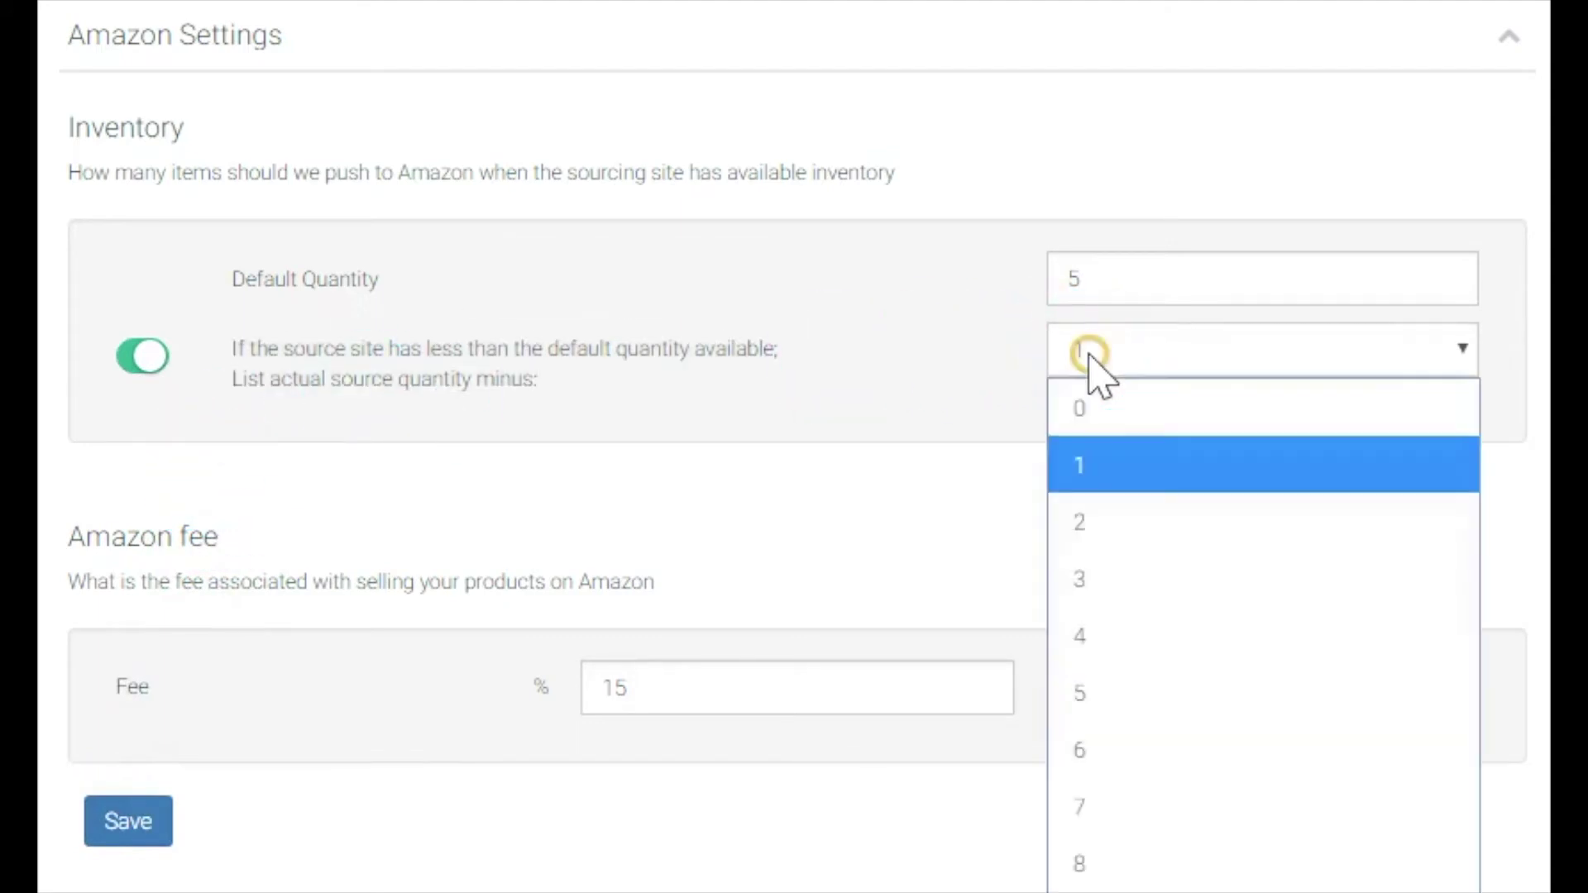
pyautogui.click(1088, 356)
pyautogui.click(893, 393)
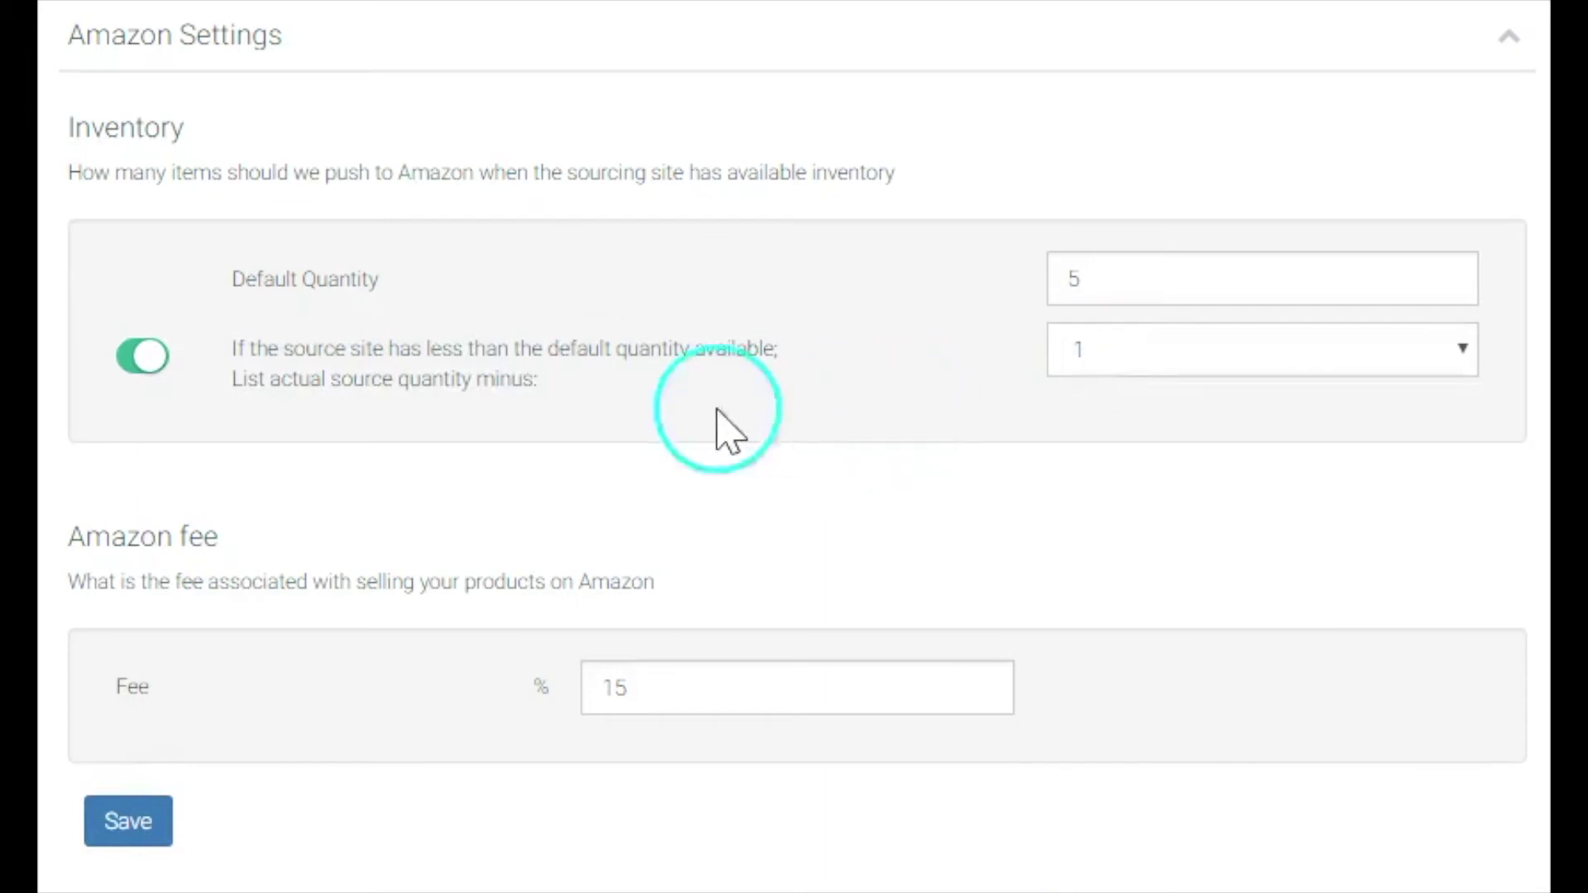
pyautogui.click(134, 367)
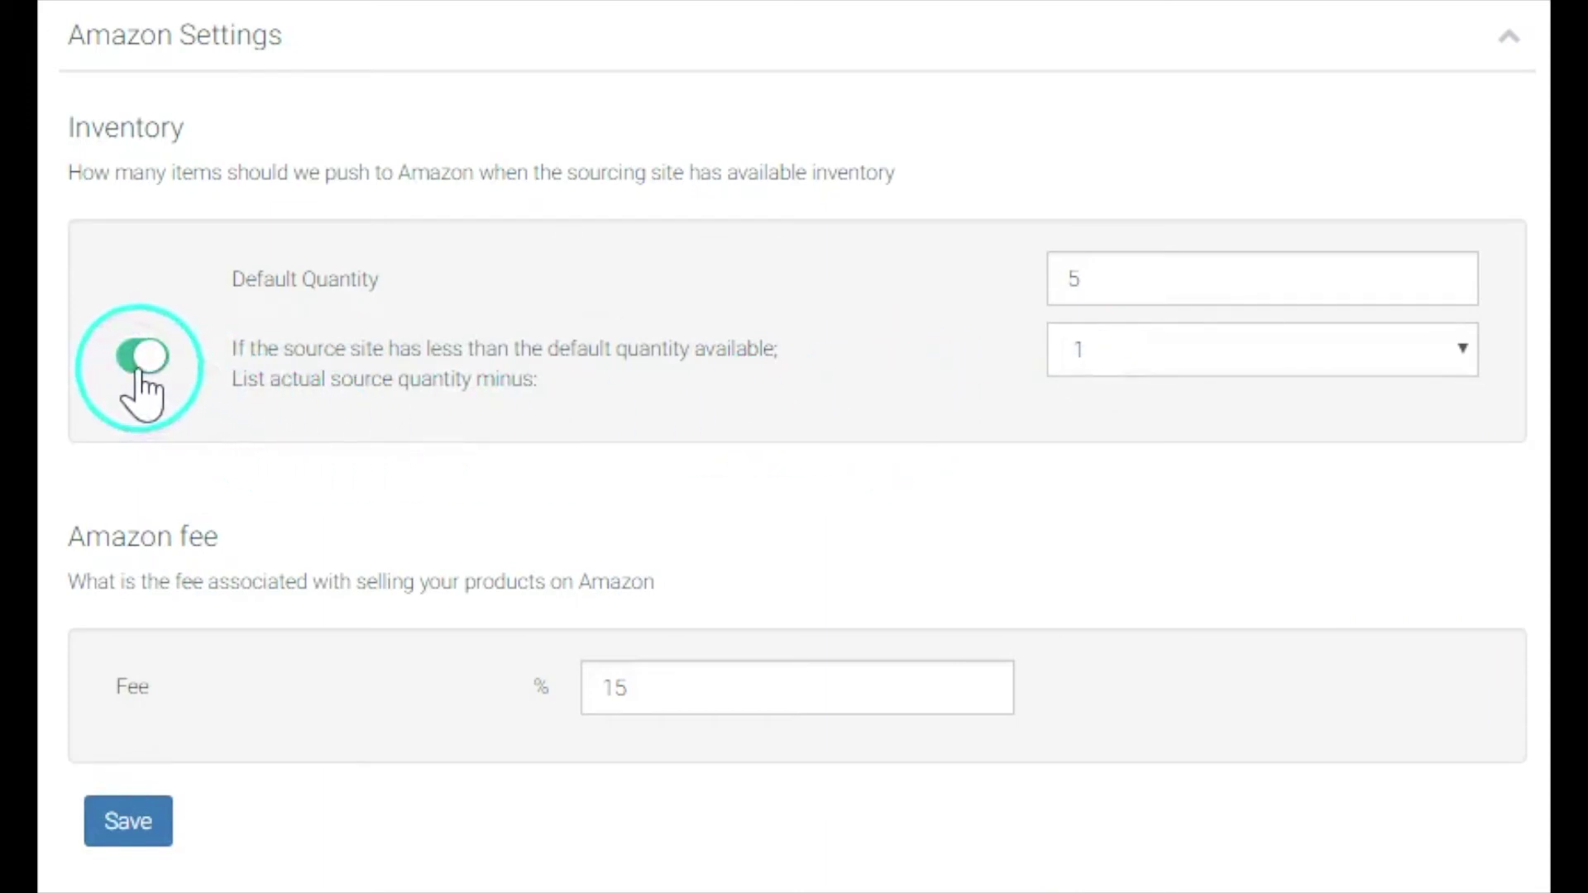
pyautogui.click(131, 368)
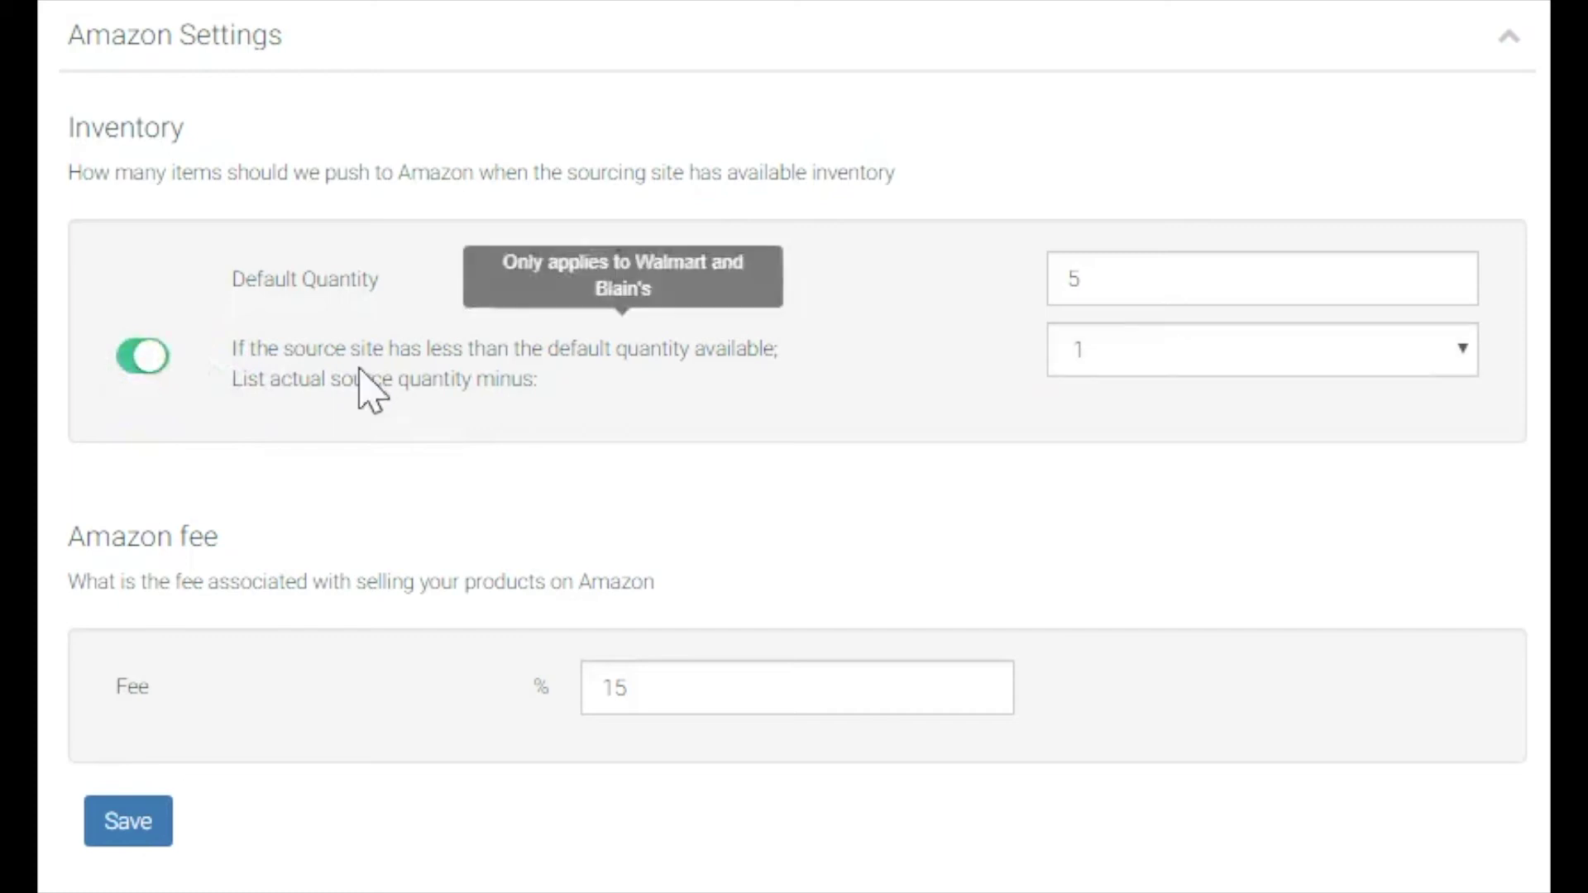
# Confirm the 15% Amazon fee and save the settings.
pyautogui.click(699, 690)
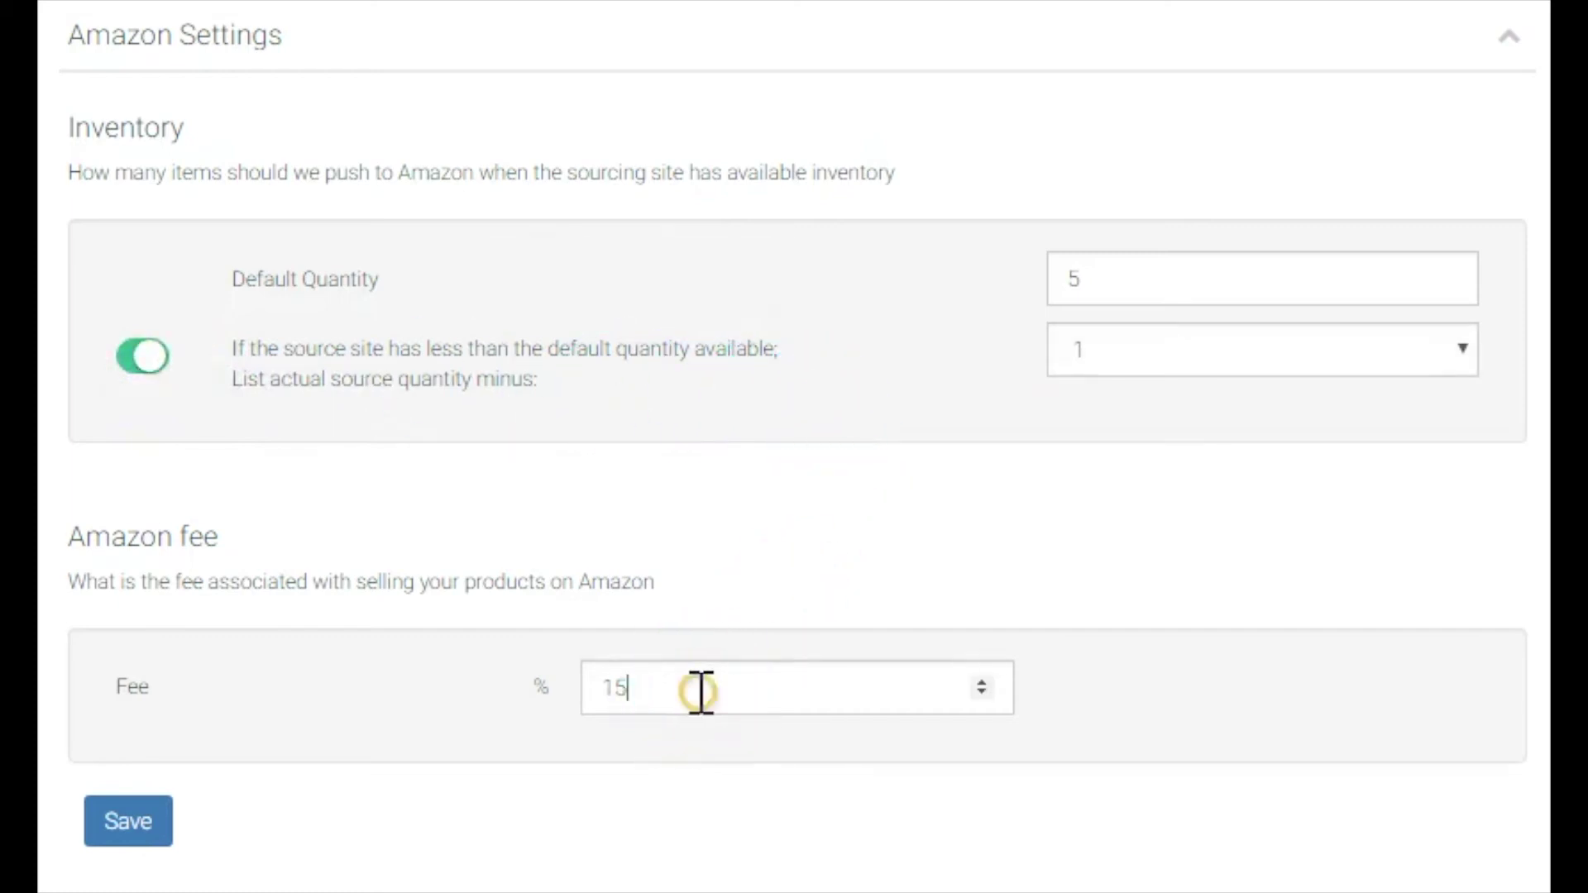
pyautogui.moveTo(699, 690); pyautogui.dragTo(578, 688)
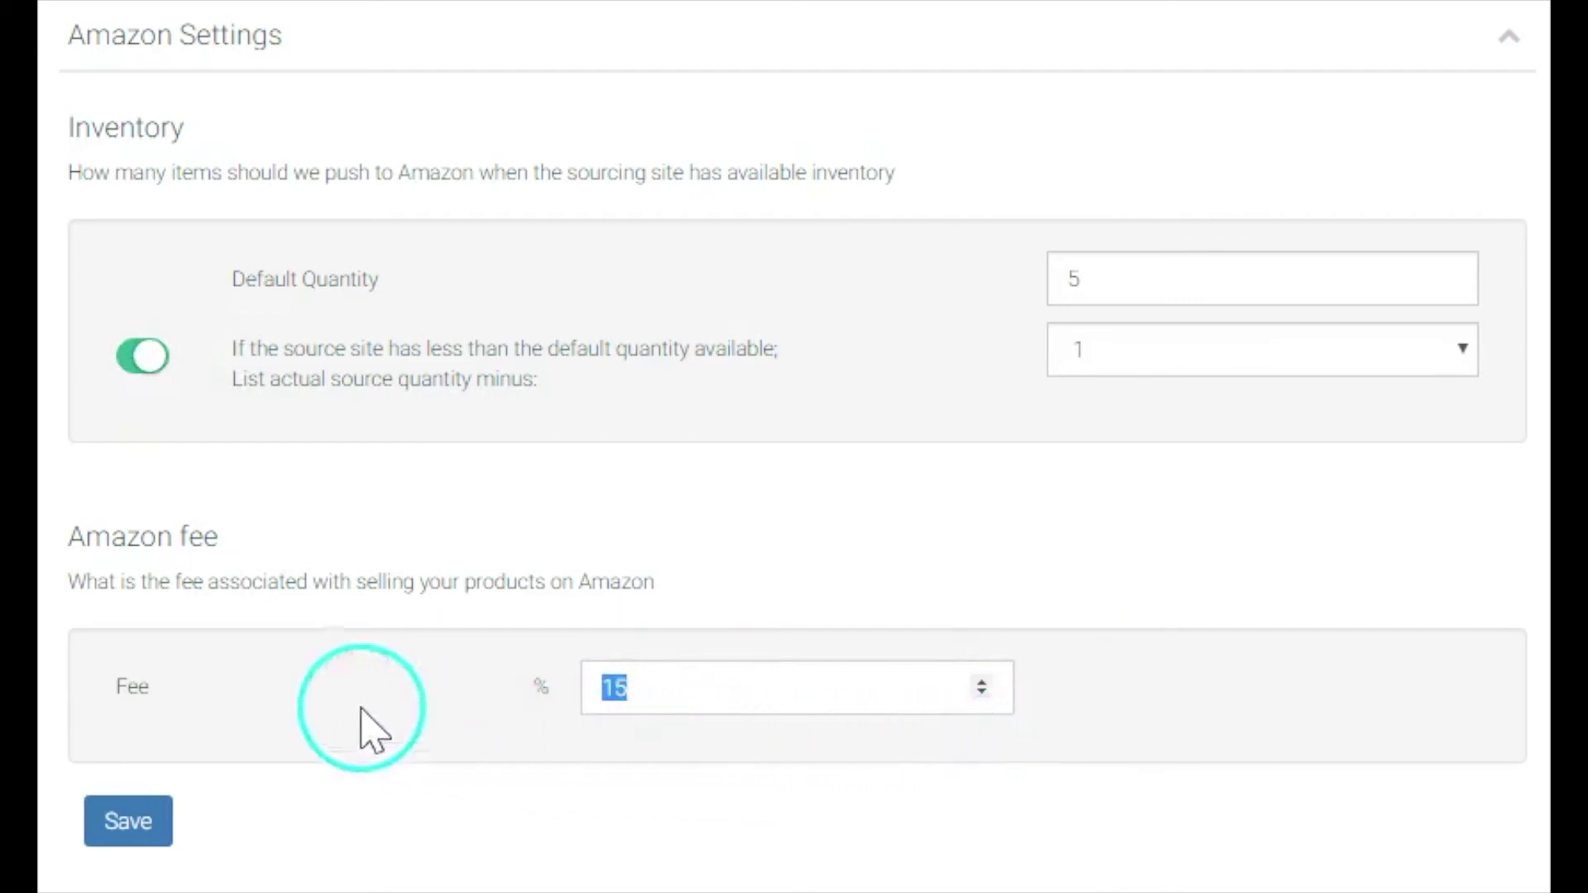
pyautogui.click(1004, 620)
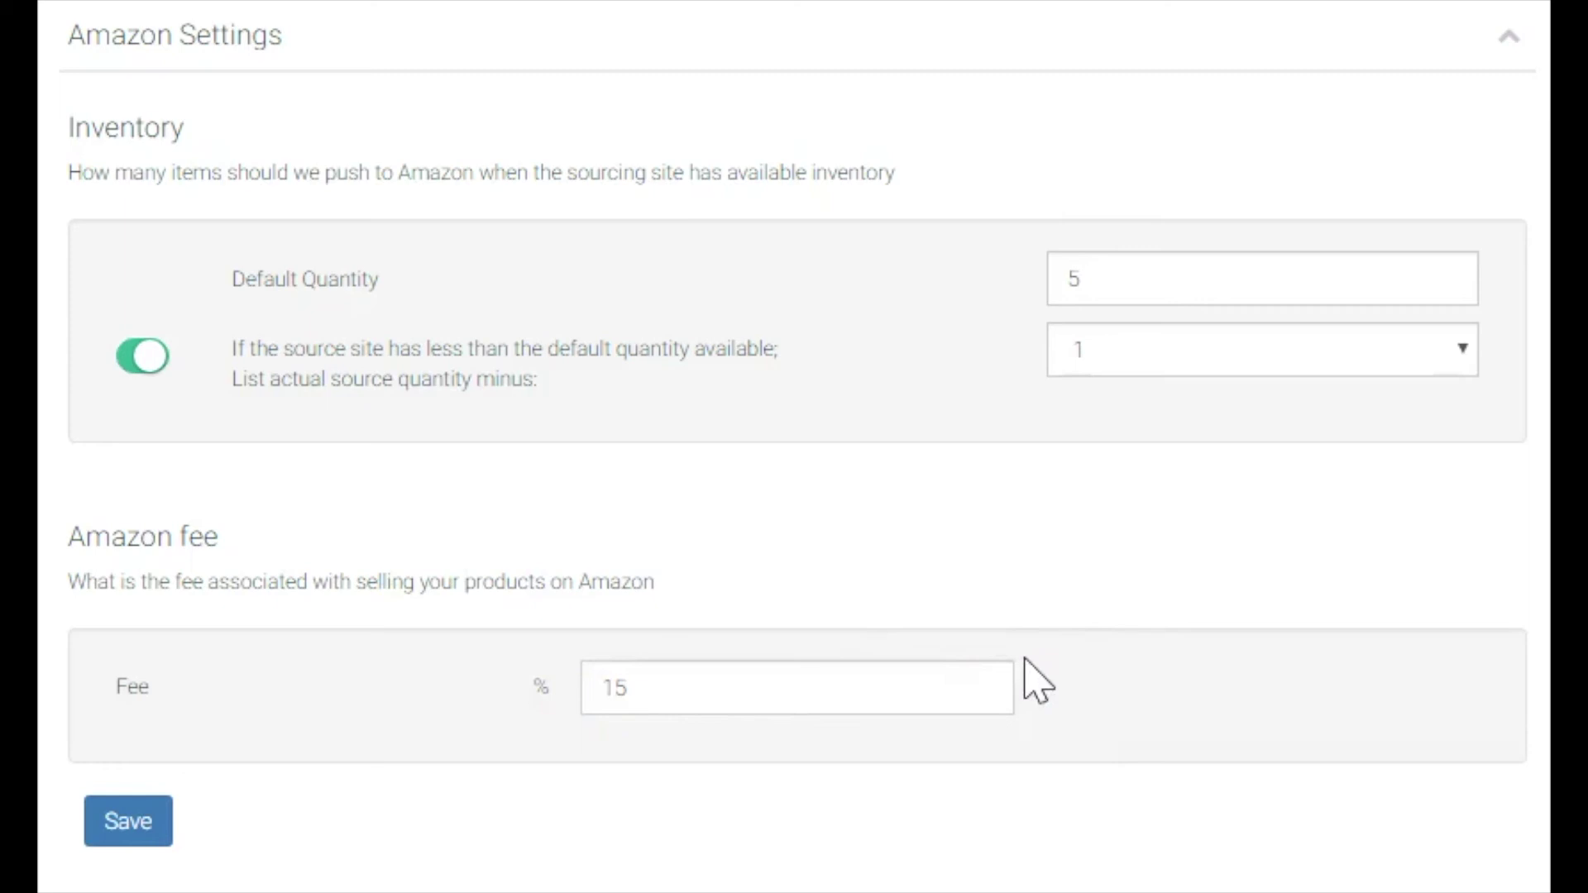
pyautogui.click(1040, 664)
pyautogui.click(761, 692)
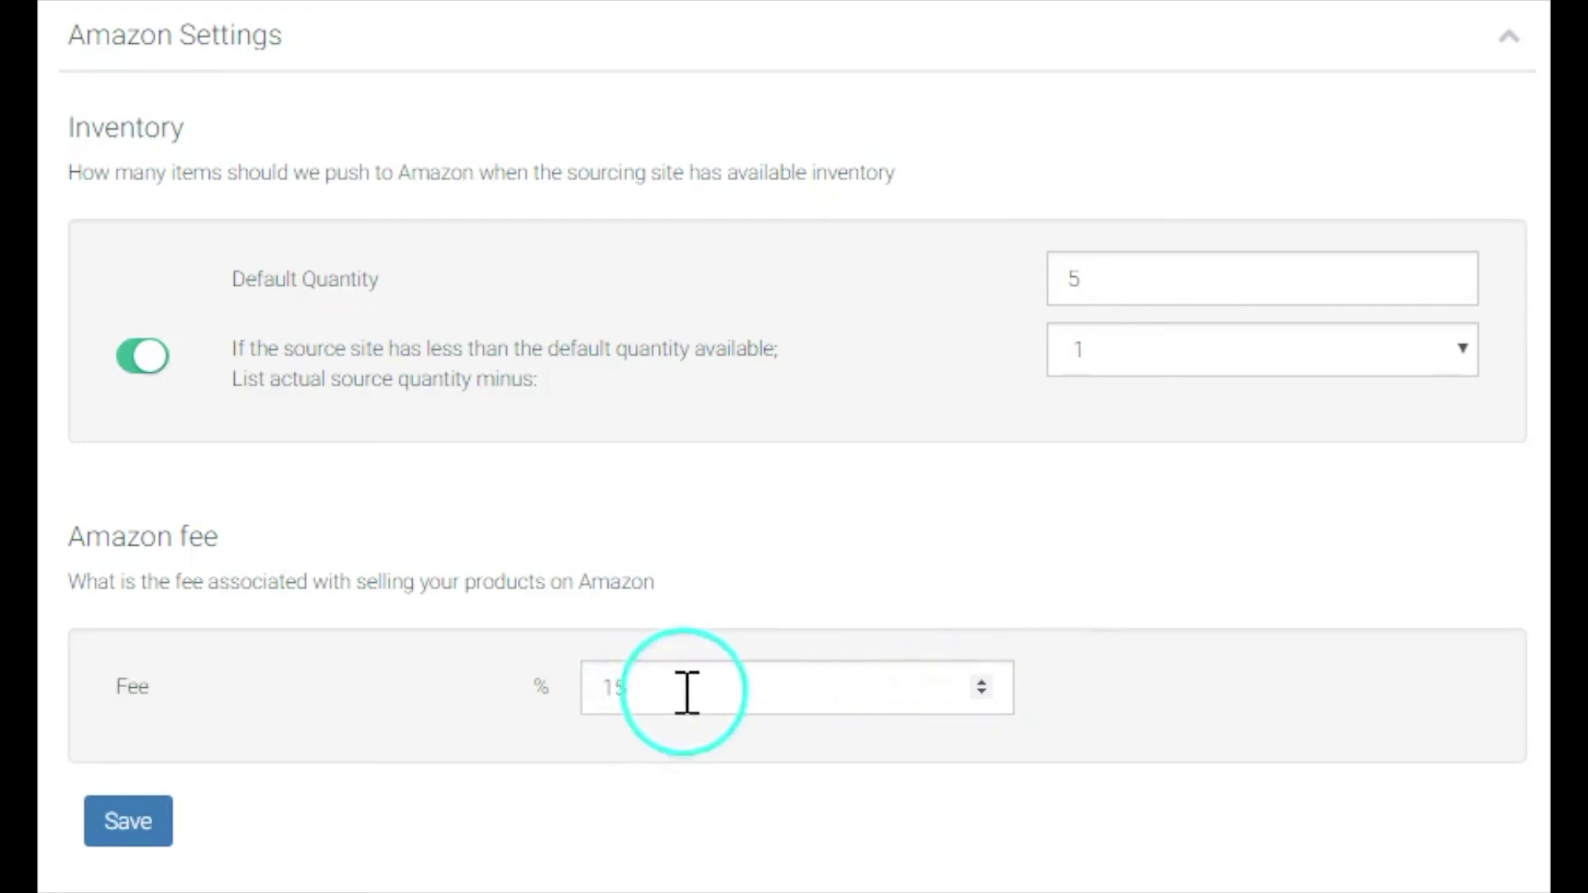
pyautogui.click(134, 846)
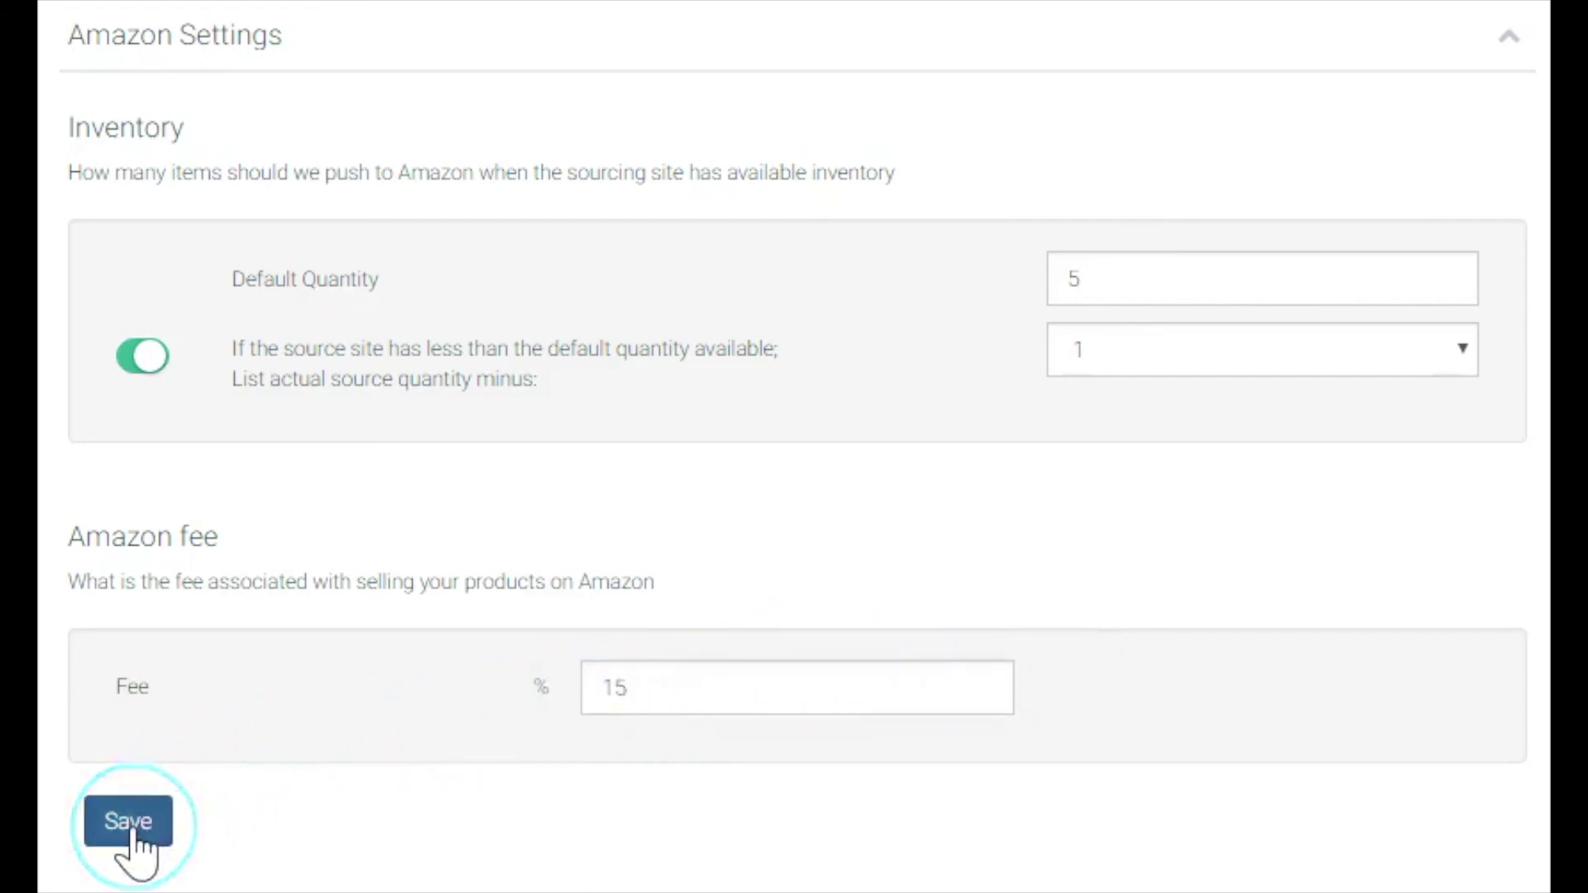